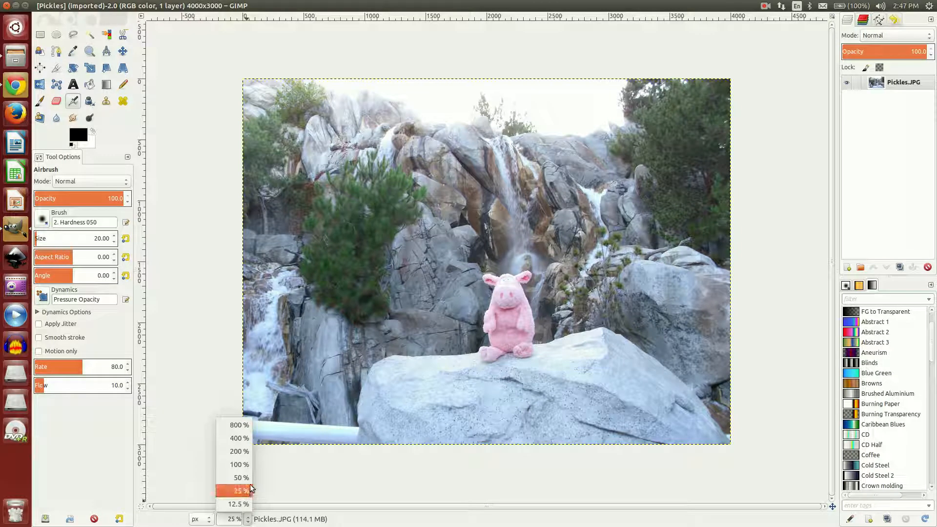
- With Scissors Select at 50% zoom, start outlining the pink pig from its left foot up the left side to the ear base
click(245, 477)
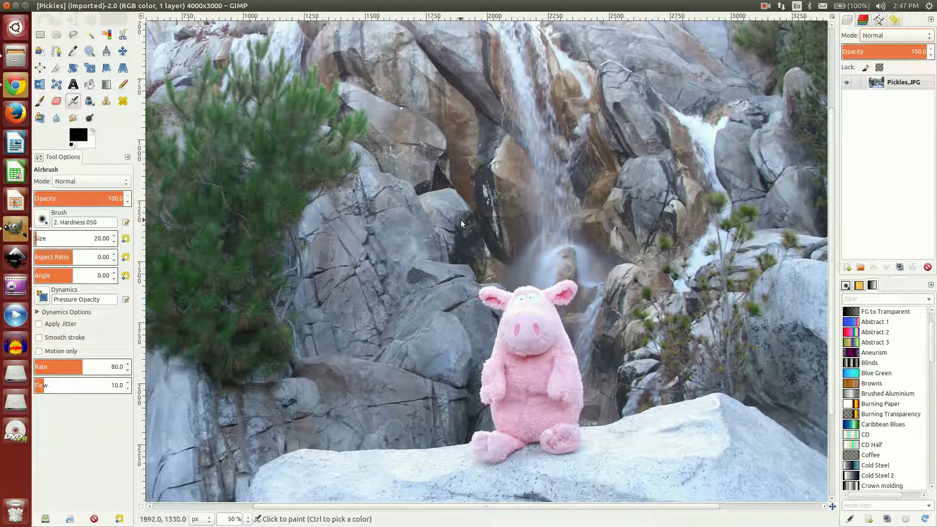
click(122, 35)
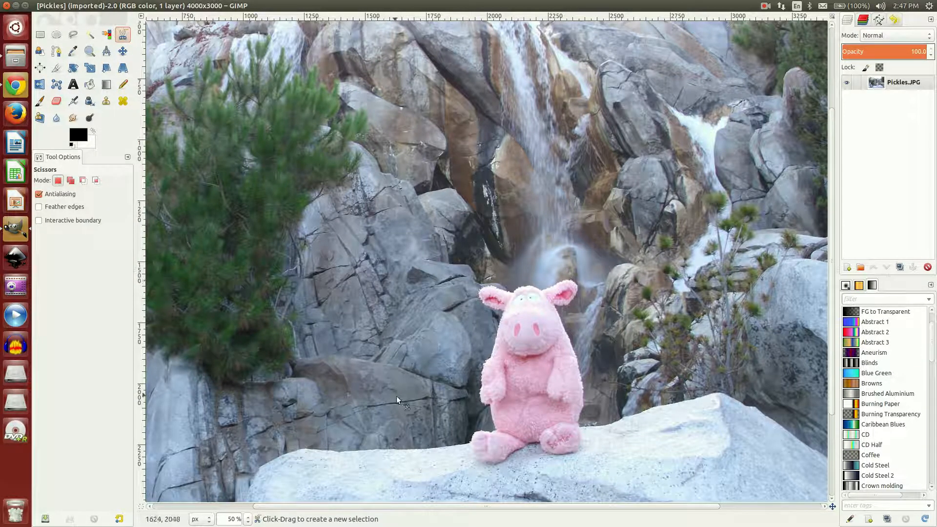
click(470, 442)
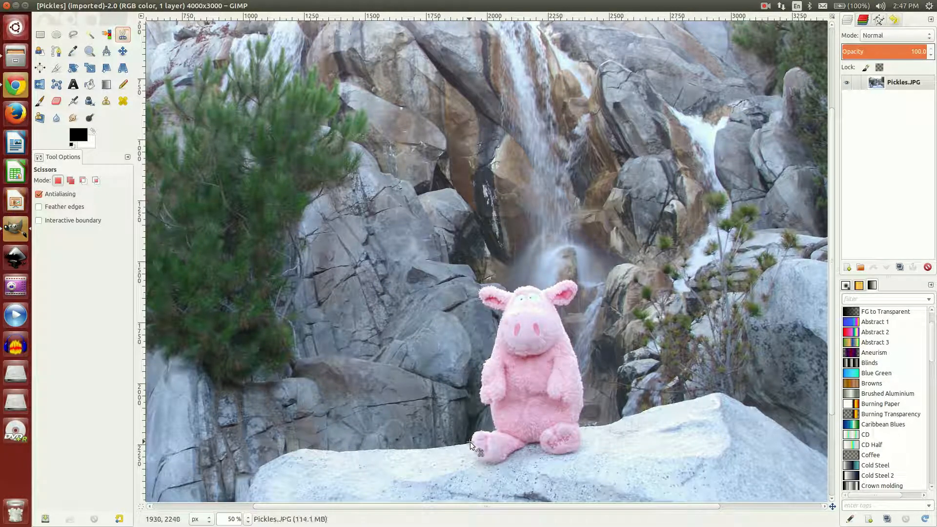
click(474, 432)
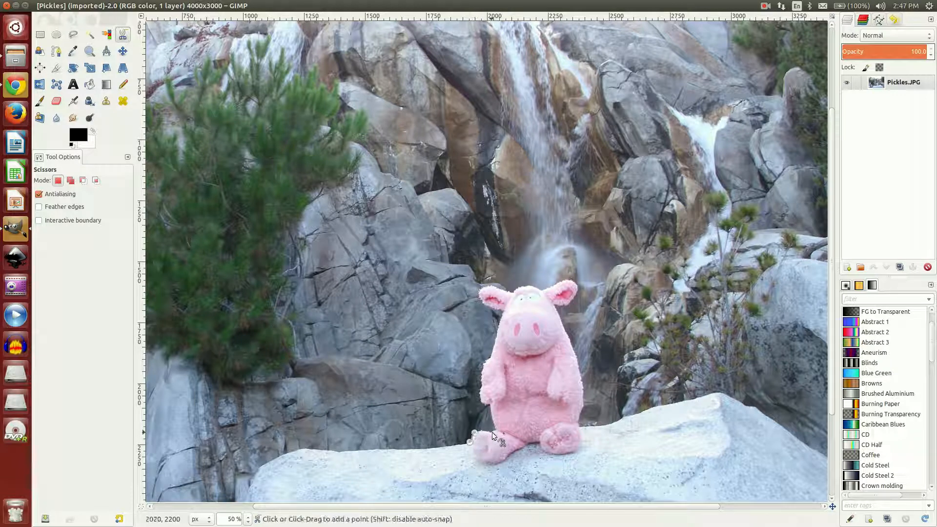
click(496, 431)
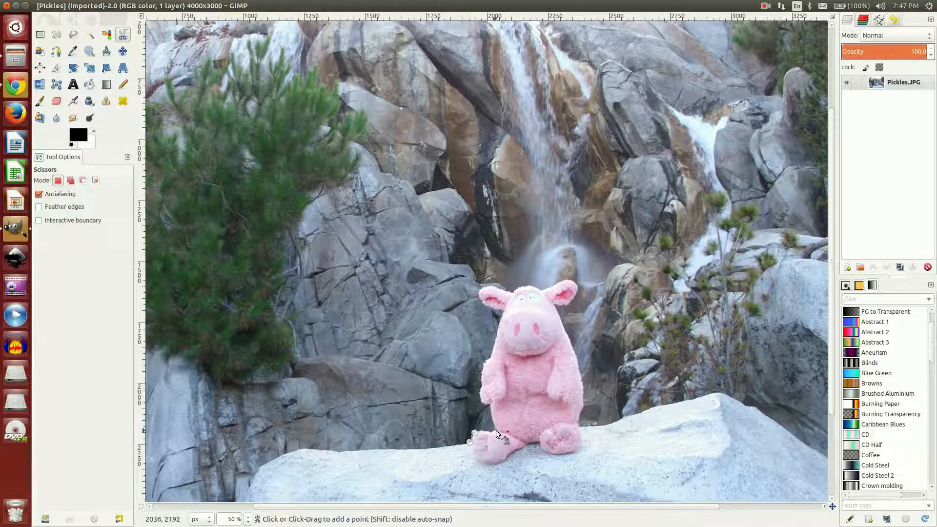
click(490, 403)
click(479, 393)
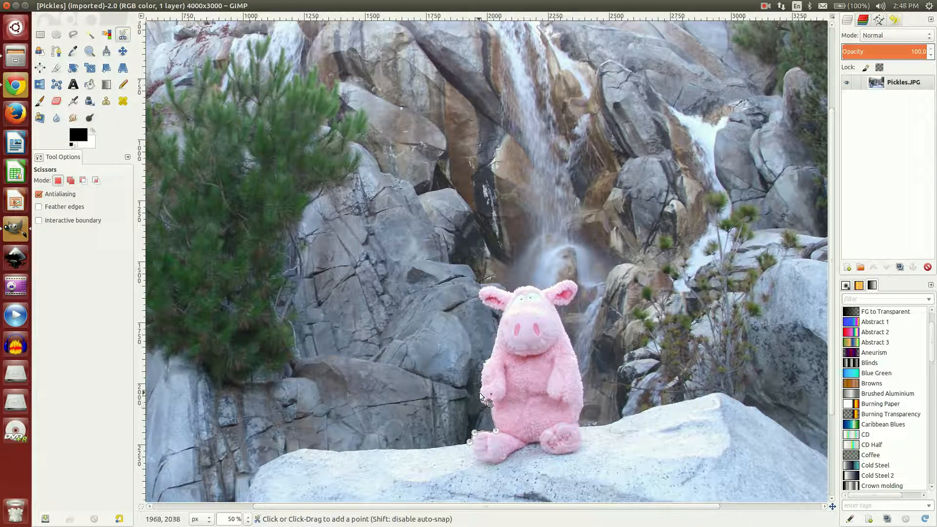
click(485, 359)
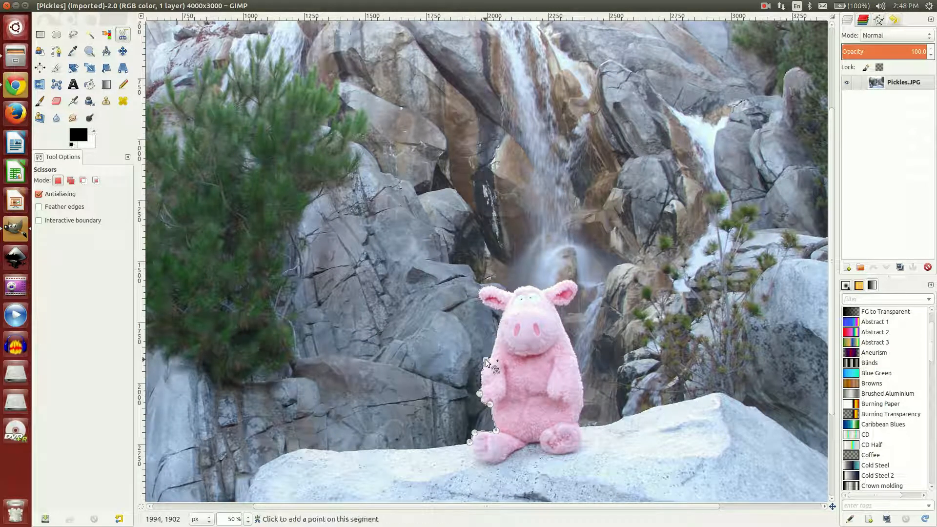
click(503, 310)
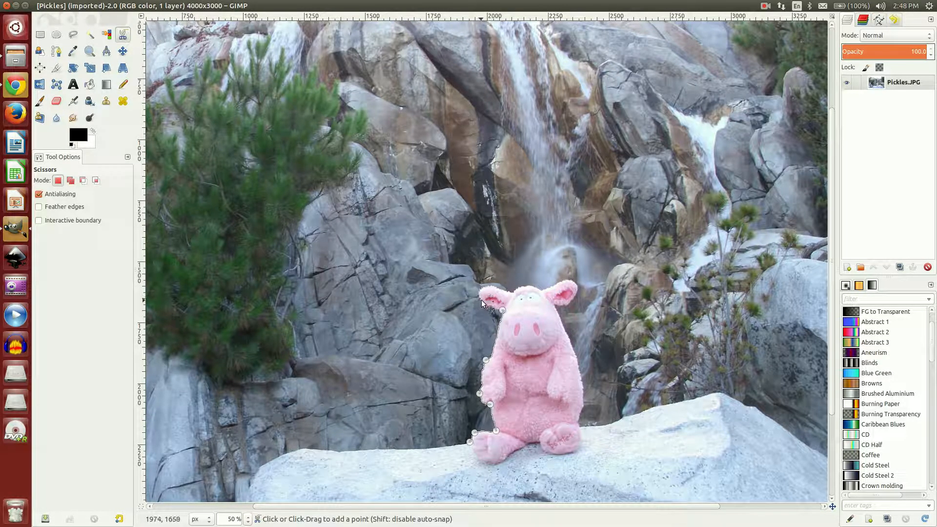
- Continue the scissors outline around the left ear, across the top of the pig's head and around the right ear
click(481, 300)
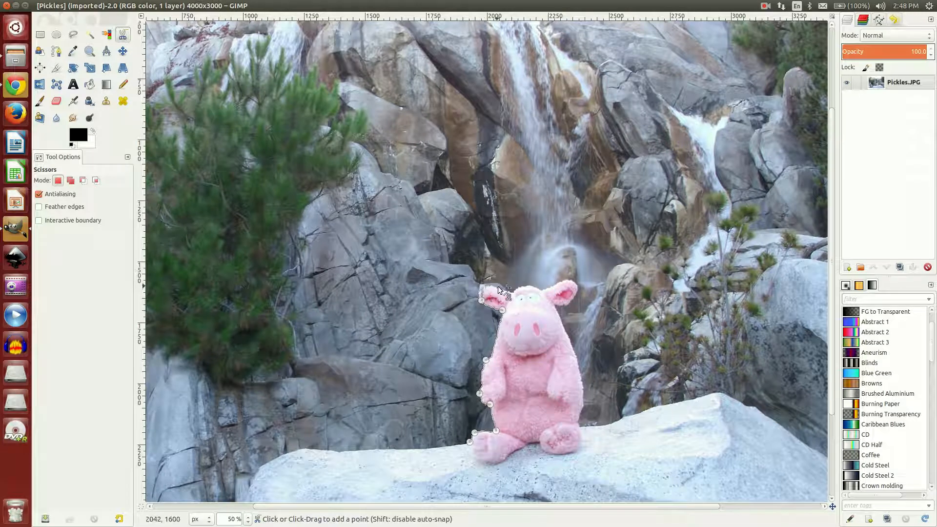
click(511, 292)
click(543, 290)
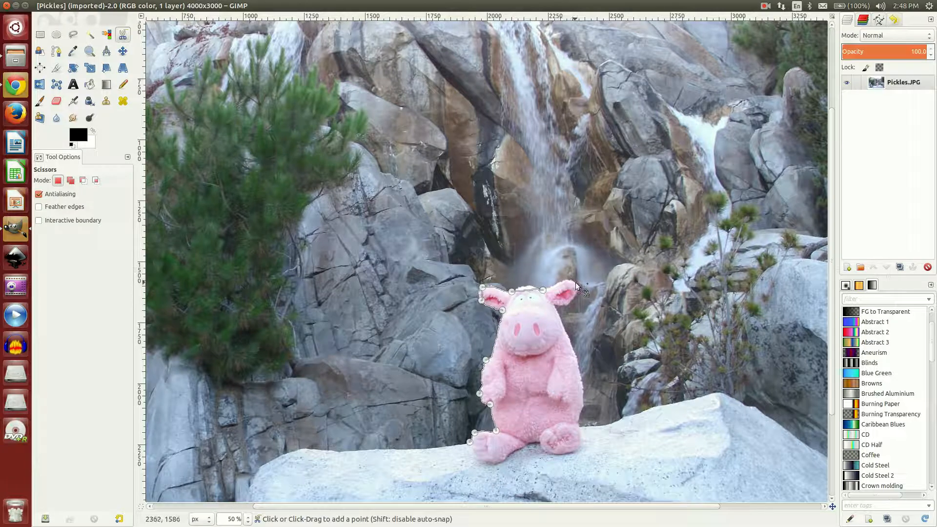
click(578, 285)
click(566, 304)
click(553, 304)
- Trace the scissors outline down the pig's right side and under both feet, then close the curve at the starting point
click(572, 345)
click(584, 389)
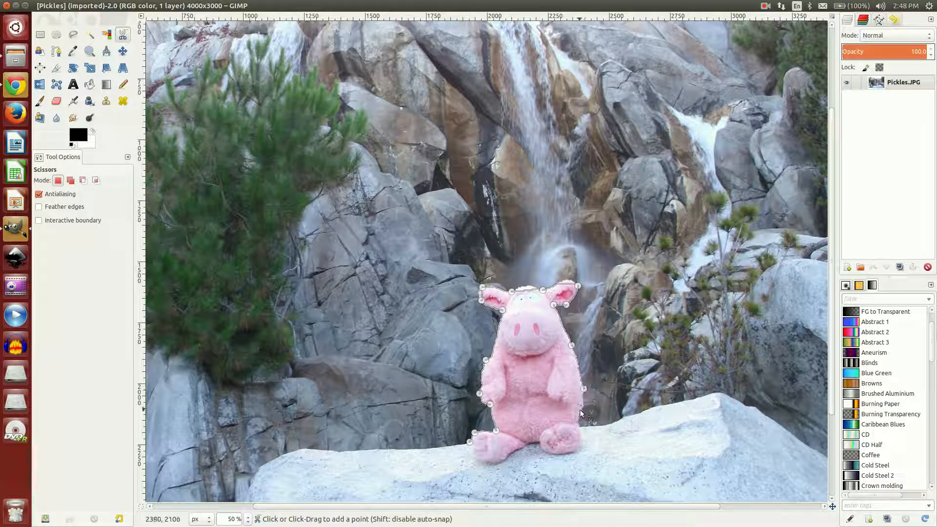
click(578, 423)
click(581, 438)
click(573, 452)
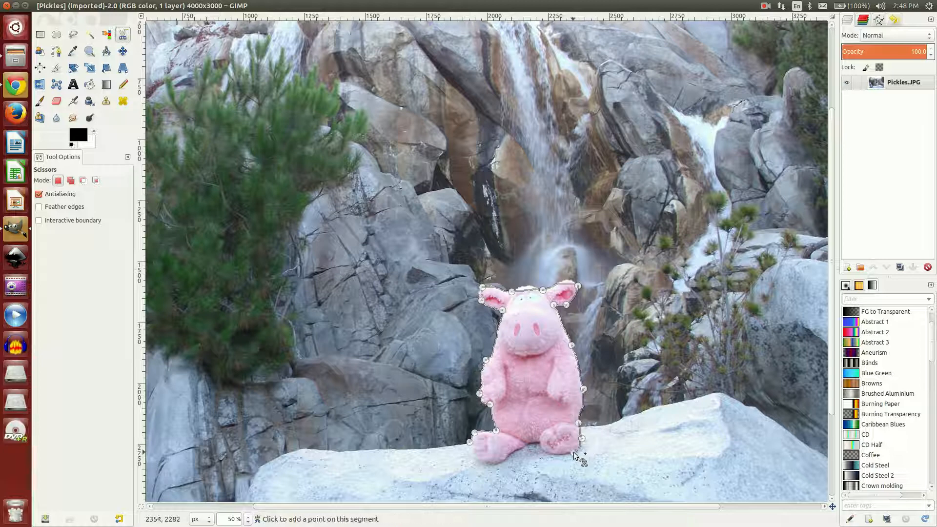
click(539, 442)
click(529, 443)
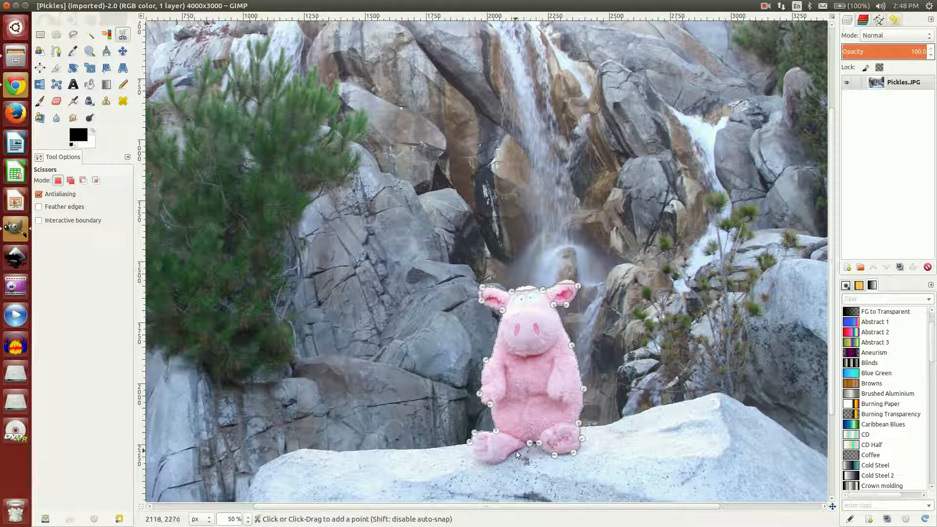
click(505, 457)
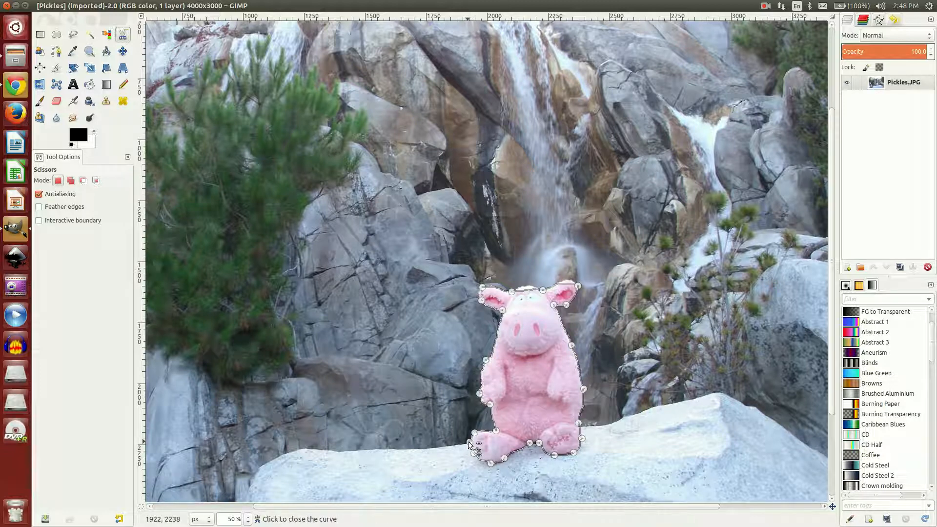
click(468, 443)
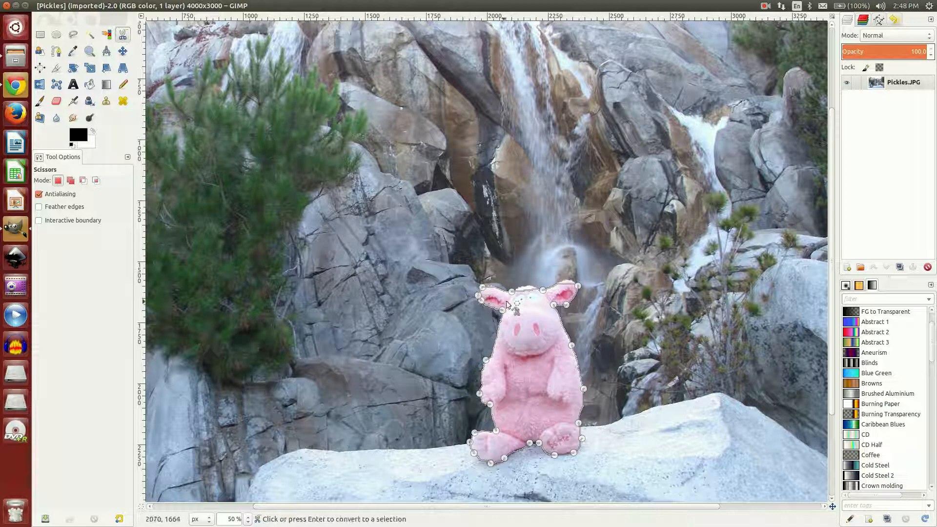
- Refine the closed outline with extra points at the top of the head and the right ear, and convert it to a selection
click(525, 282)
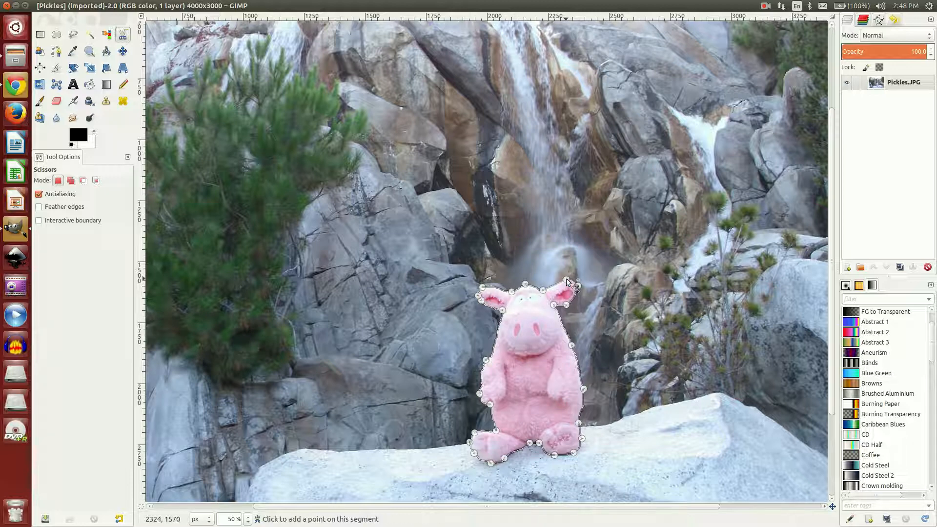
click(566, 279)
click(529, 371)
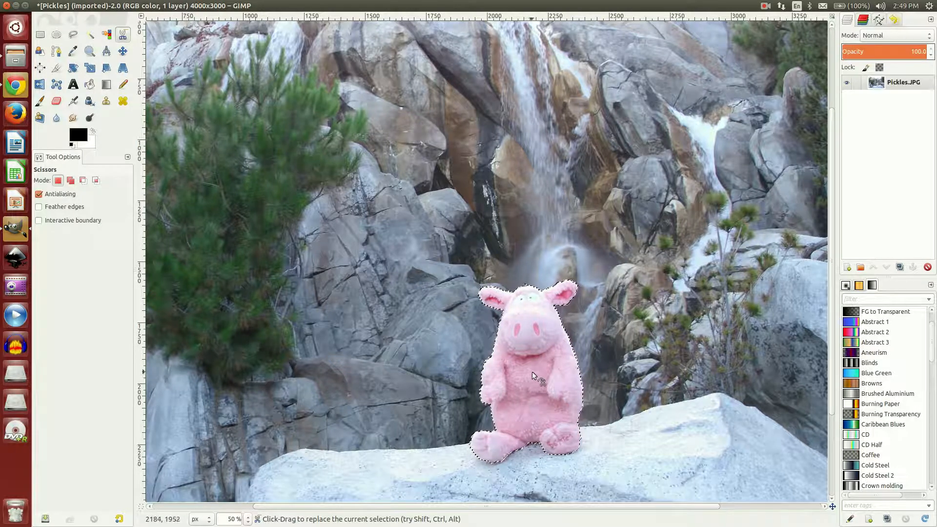
- Copy the selected pig and paste it as a new layer
right_click(529, 340)
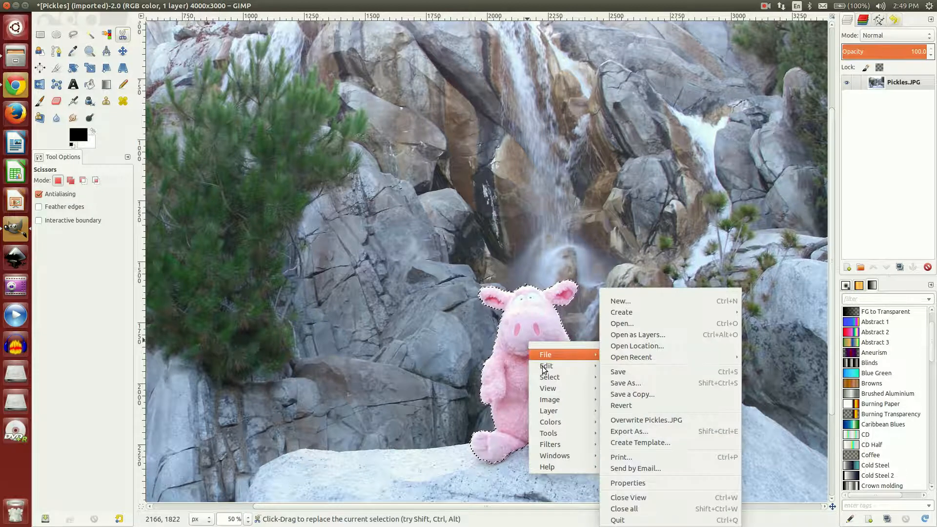
mouse_move(547, 367)
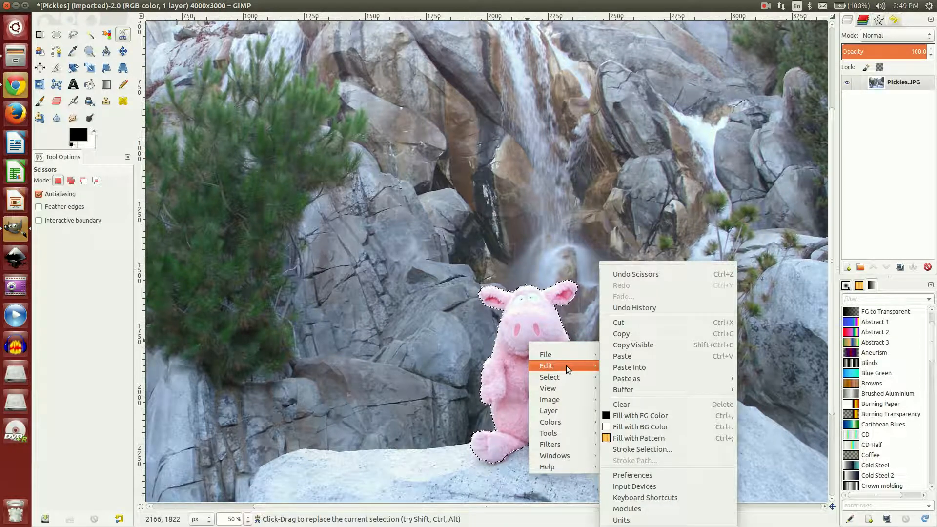
click(627, 335)
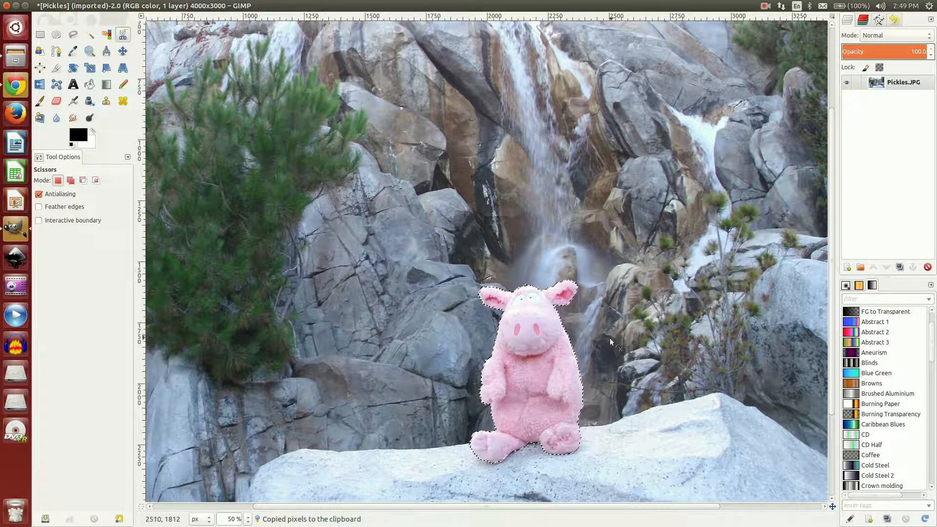
right_click(533, 338)
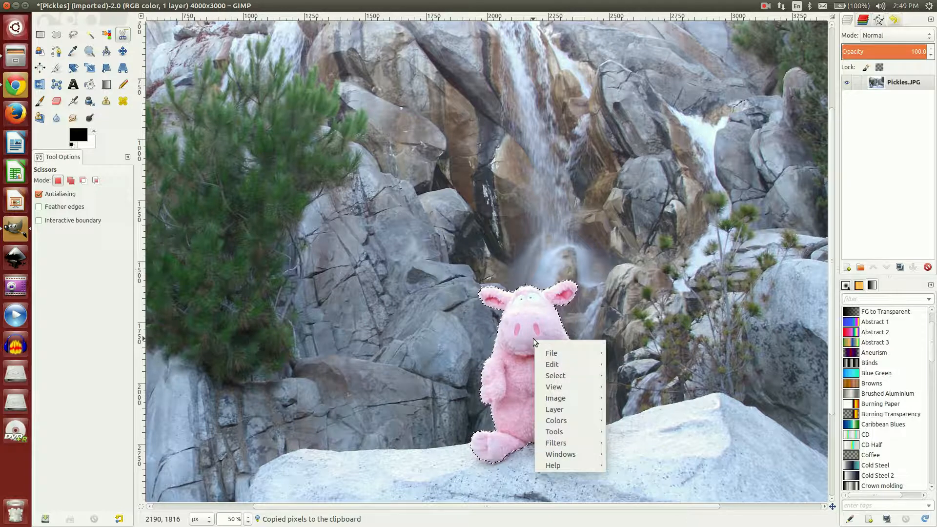
mouse_move(556, 364)
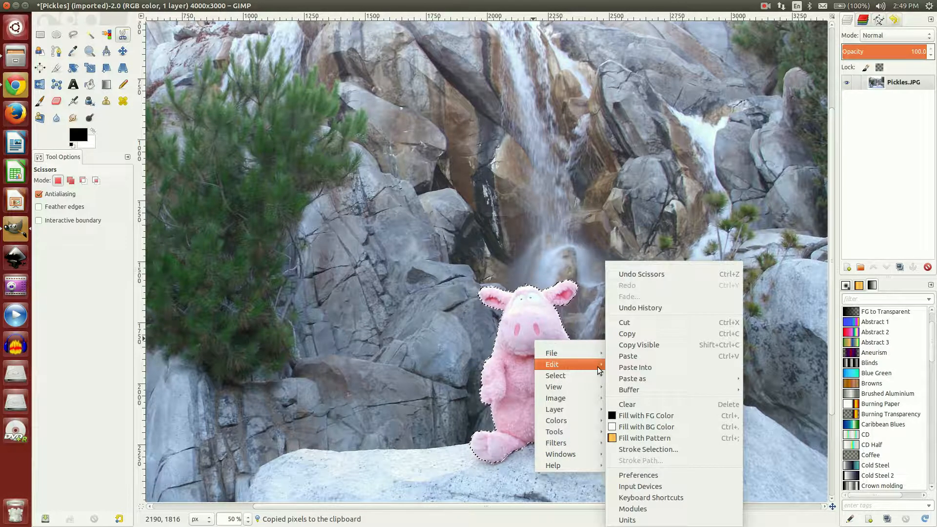
mouse_move(637, 379)
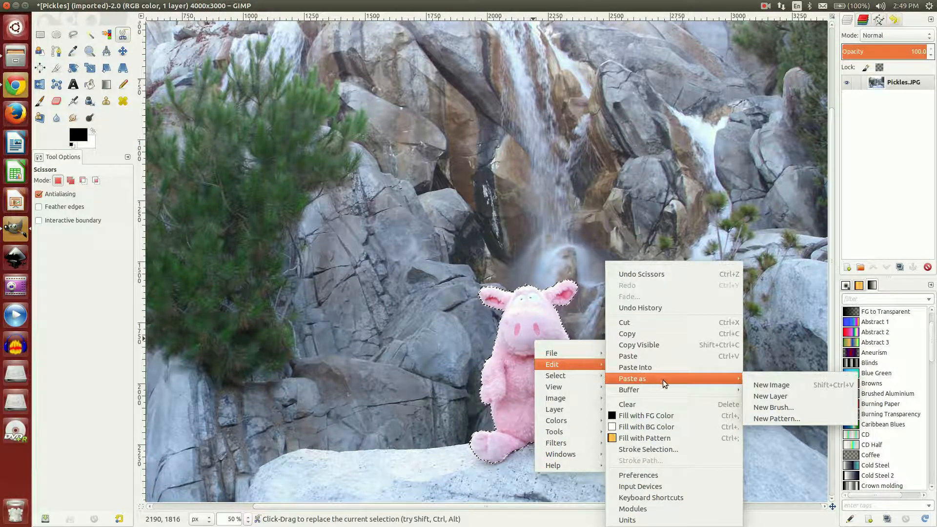
click(763, 396)
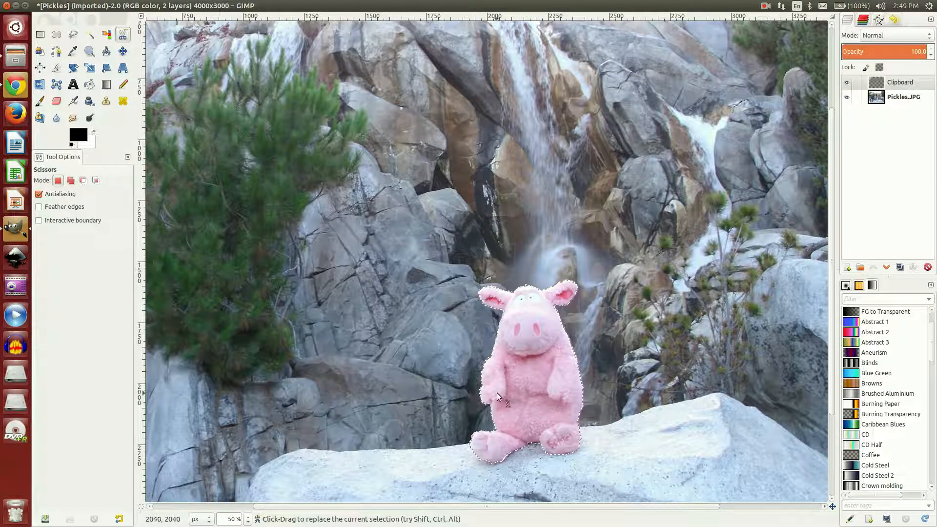
- With the whole image in view at 25%, move the pasted pig onto the rock just left of the original pig
click(247, 520)
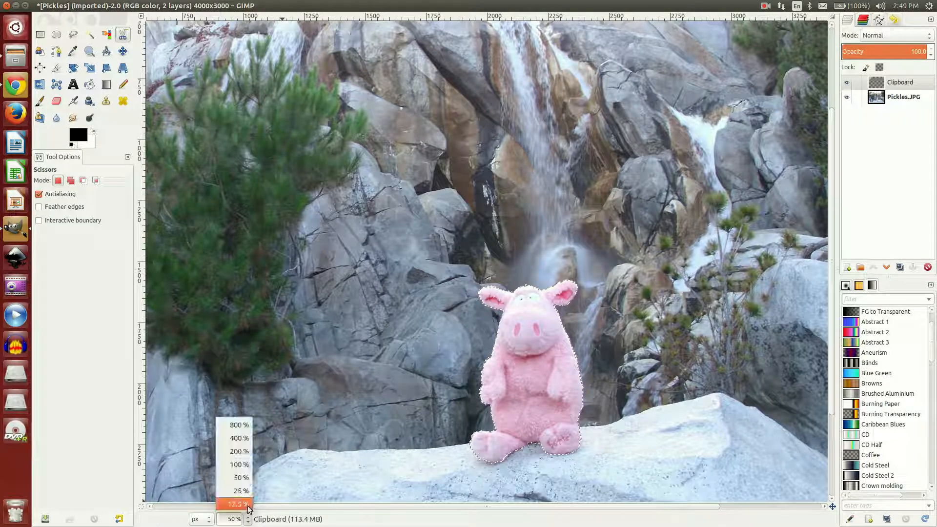
click(244, 490)
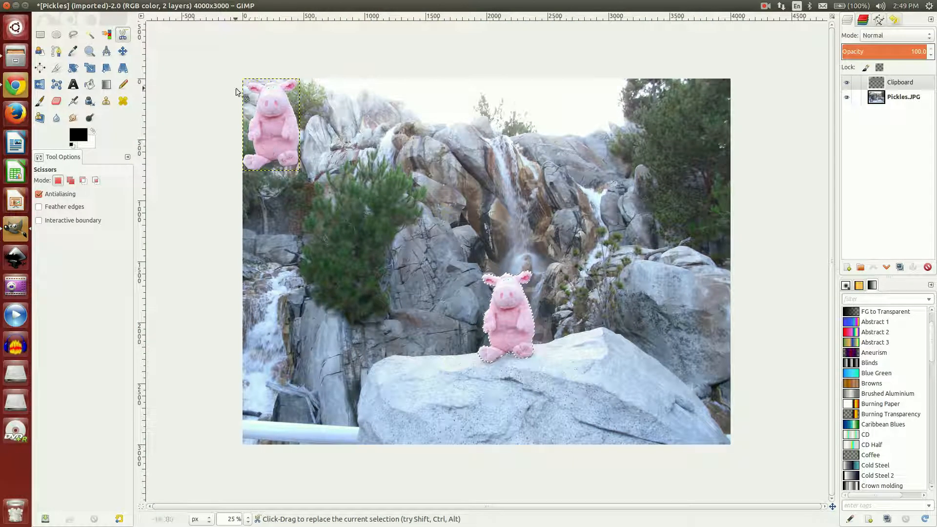
click(123, 51)
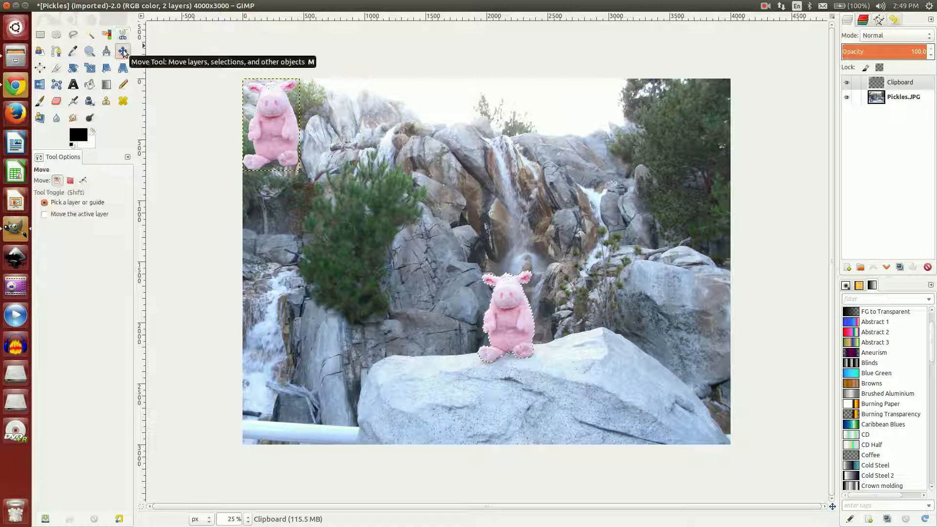
drag(271, 121, 438, 329)
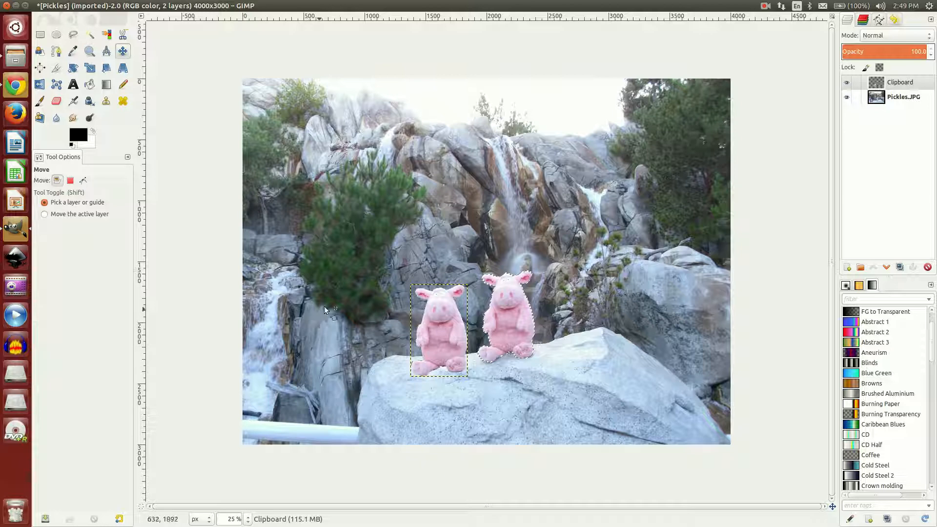
- Paste the pig as another new layer and move it onto the rock, overlapping the first copy slightly higher and to its left
right_click(448, 304)
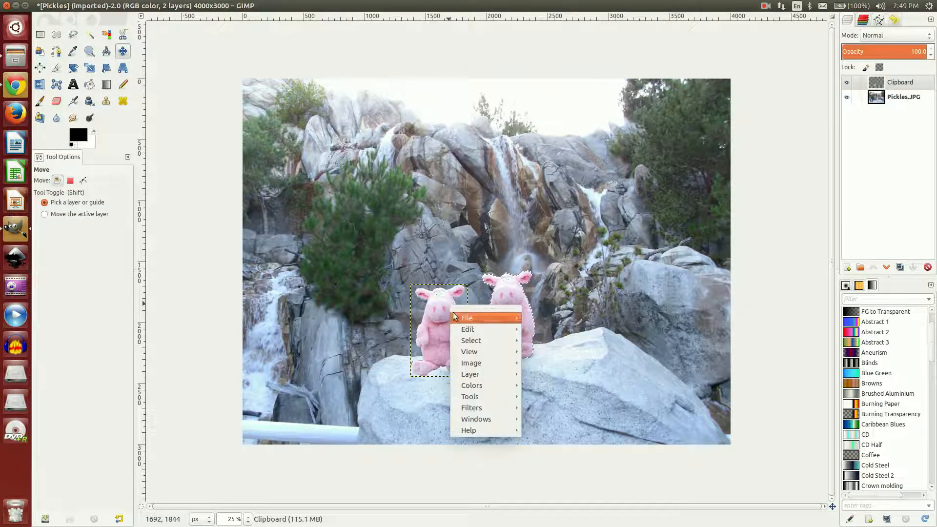
mouse_move(465, 332)
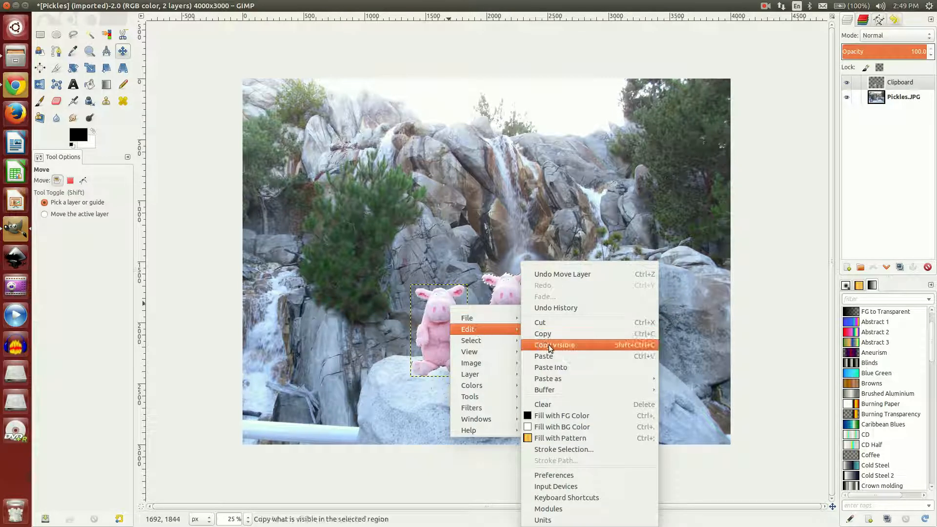
mouse_move(561, 380)
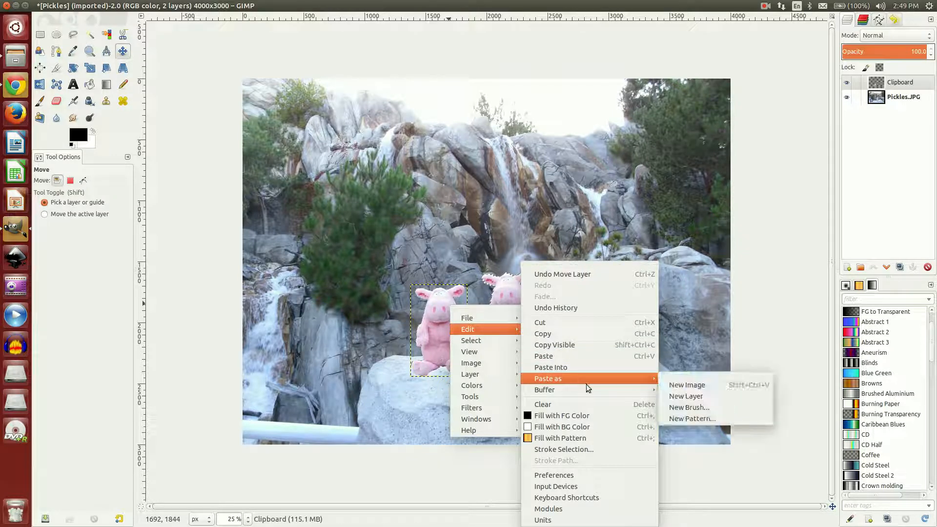
click(671, 401)
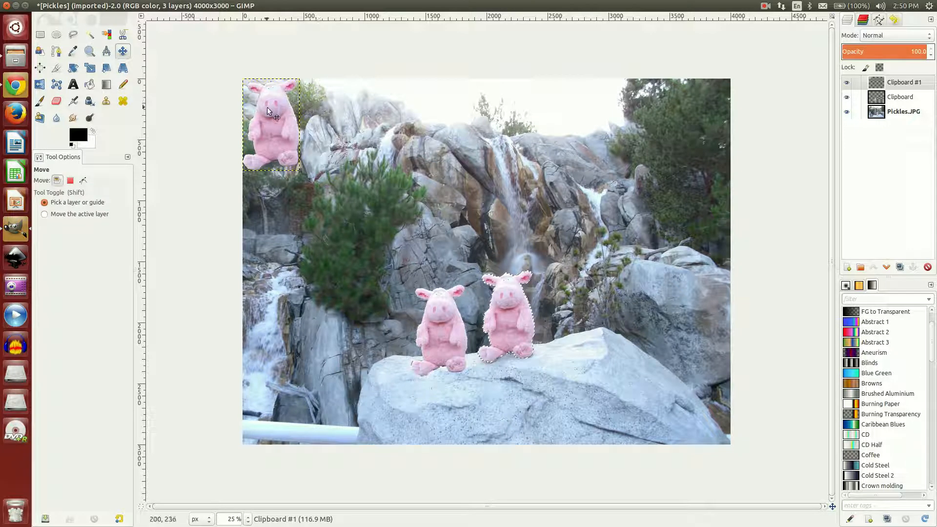
drag(267, 107, 412, 301)
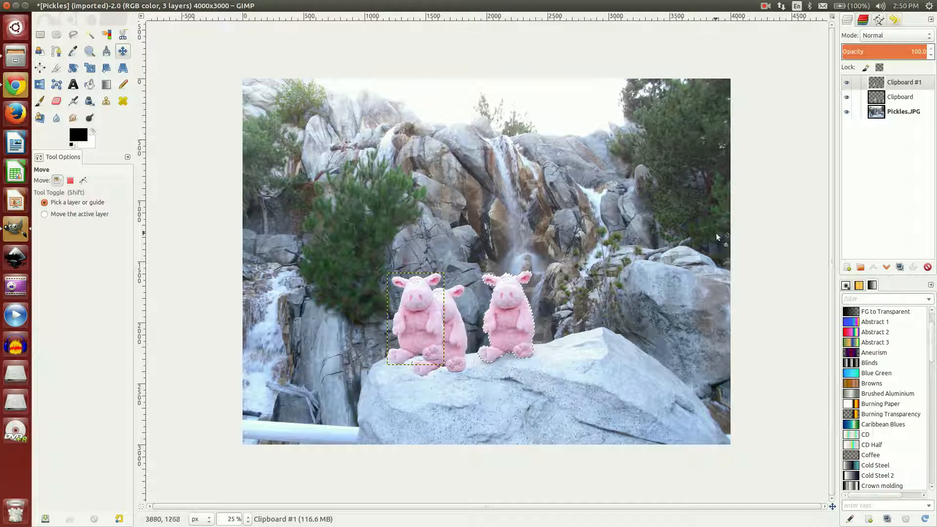
- Move the Clipboard #1 layer below the Clipboard layer so the lower-right pig copy sits in front
click(899, 83)
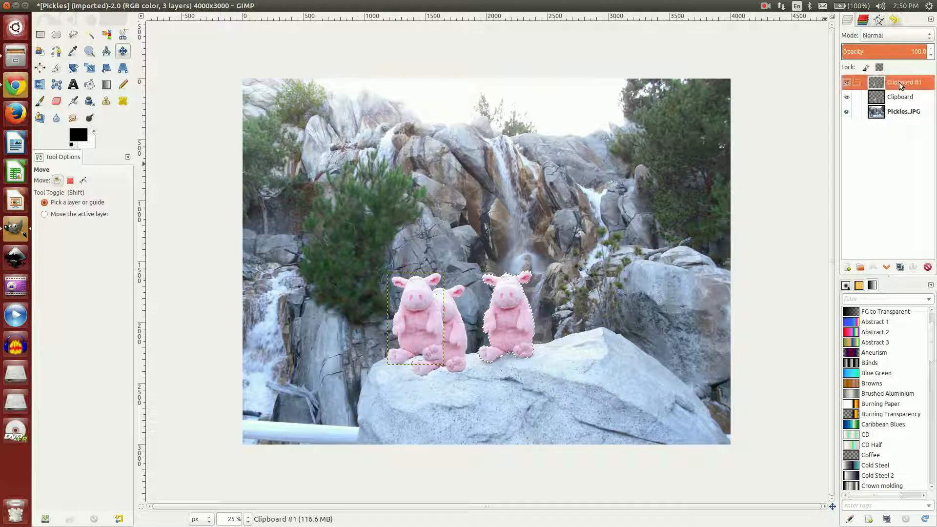
drag(899, 83, 900, 102)
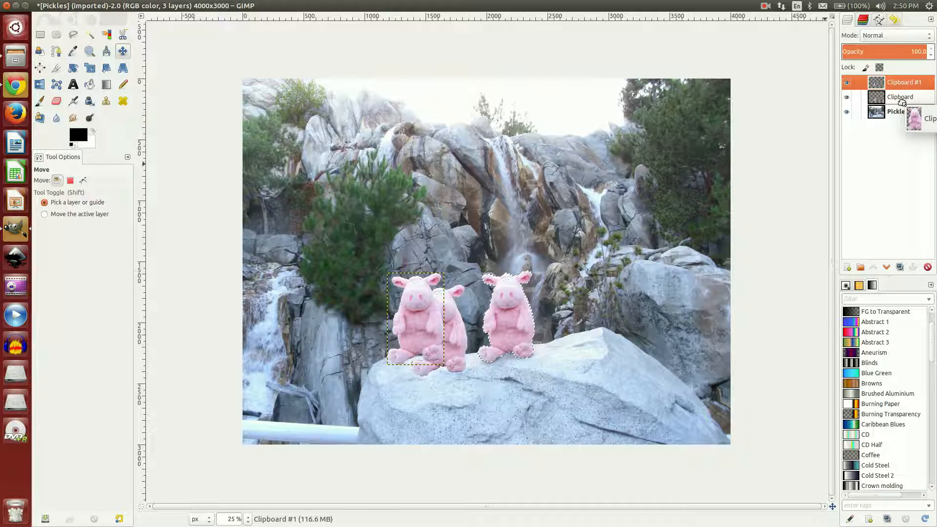
drag(902, 101, 903, 104)
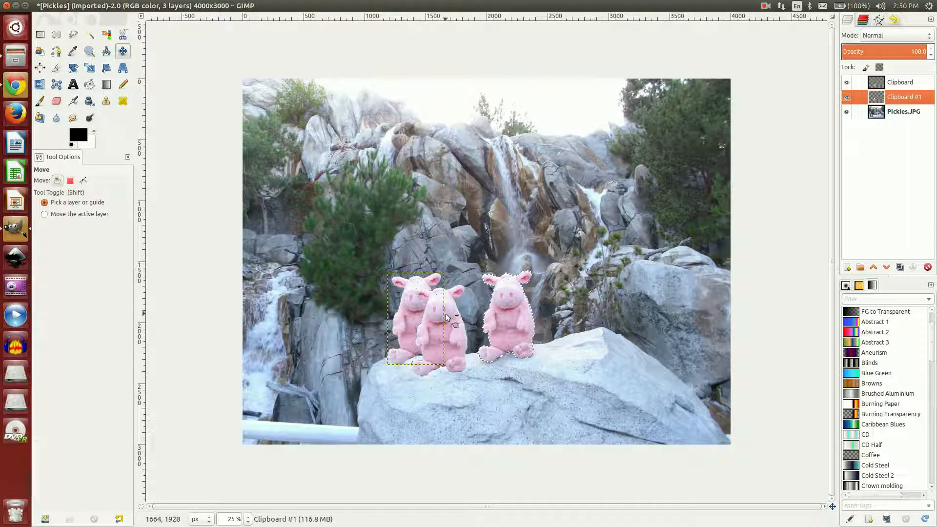
- Move the Pickles.JPG layer to the top of the layer stack and return it one position at a time to the bottom
click(896, 113)
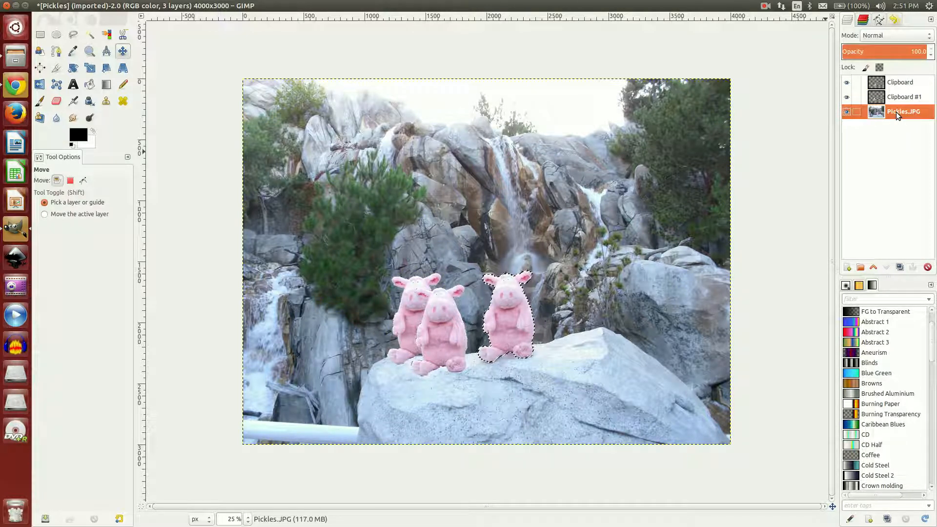
drag(896, 112, 893, 75)
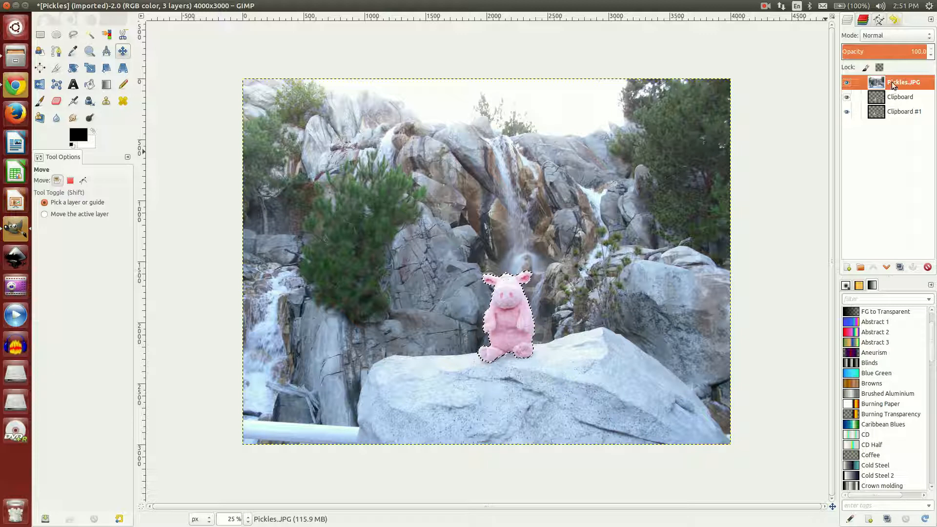
drag(892, 82, 897, 99)
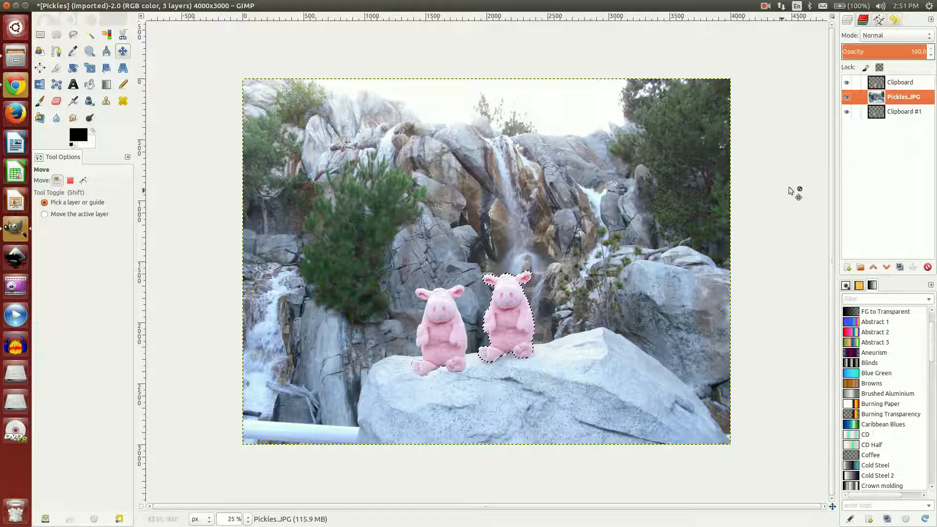
drag(895, 97, 901, 115)
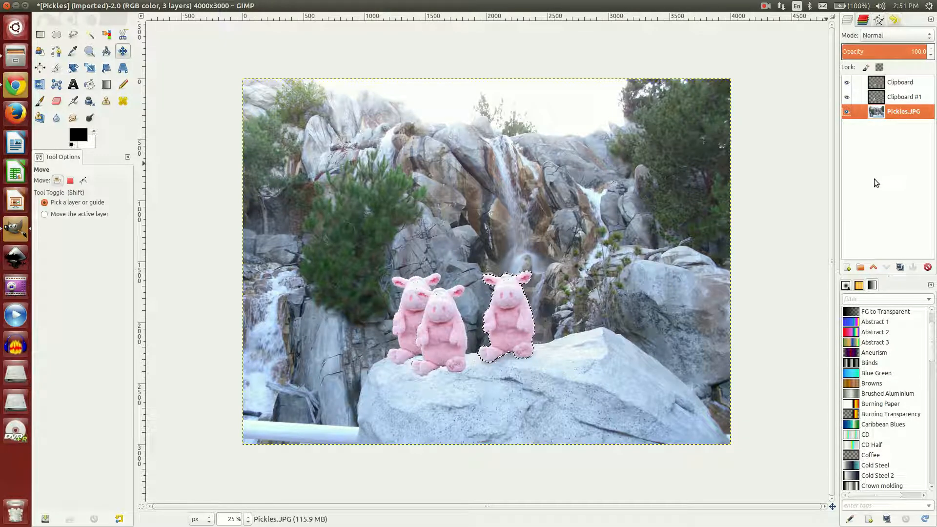
- Hide and show the Clipboard, Clipboard #1 and Pickles.JPG layers one after another to see what each contains
click(847, 83)
click(846, 83)
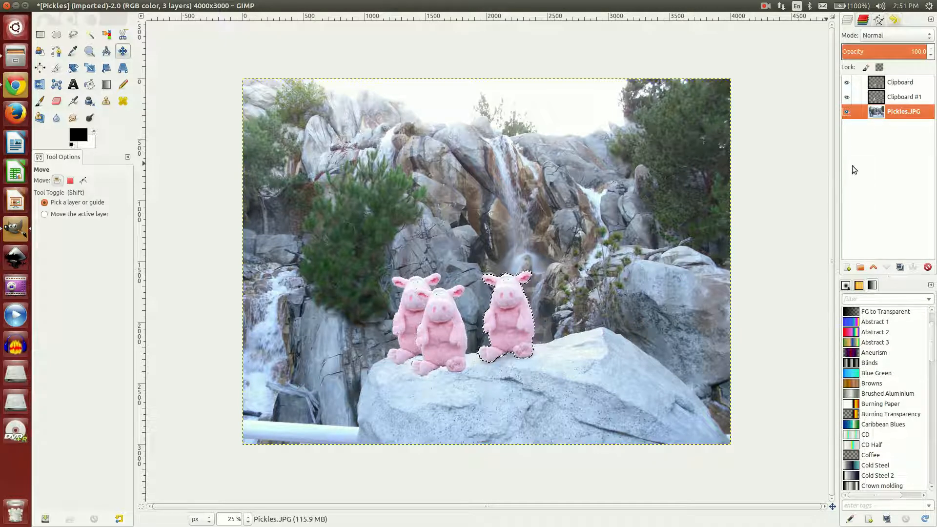
click(847, 97)
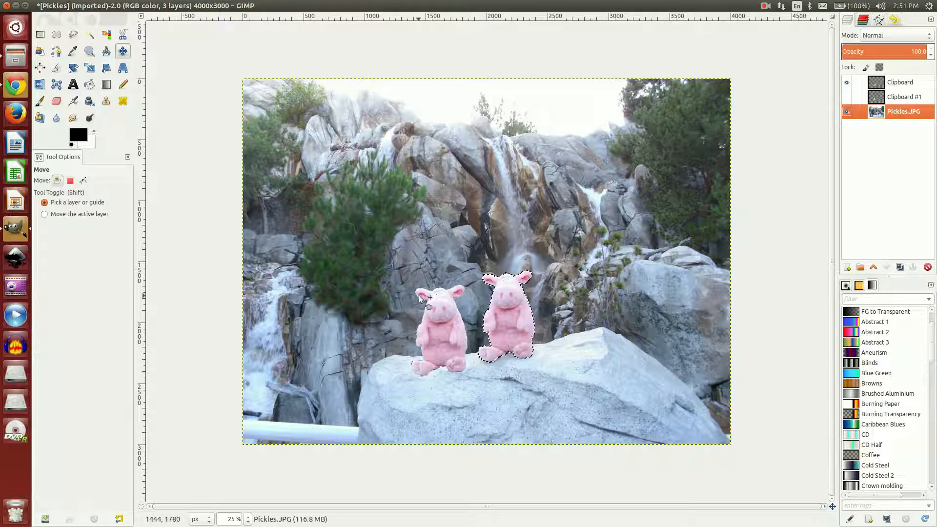
click(847, 97)
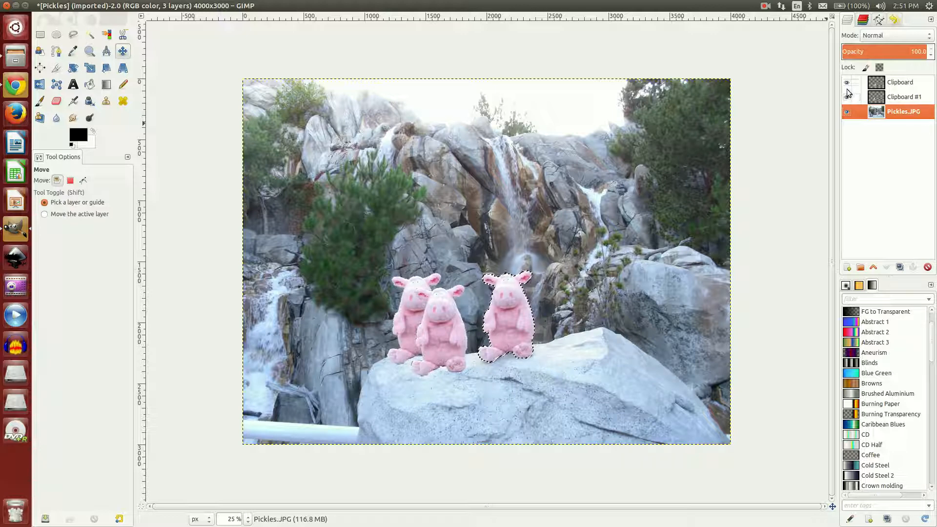
click(846, 83)
click(847, 83)
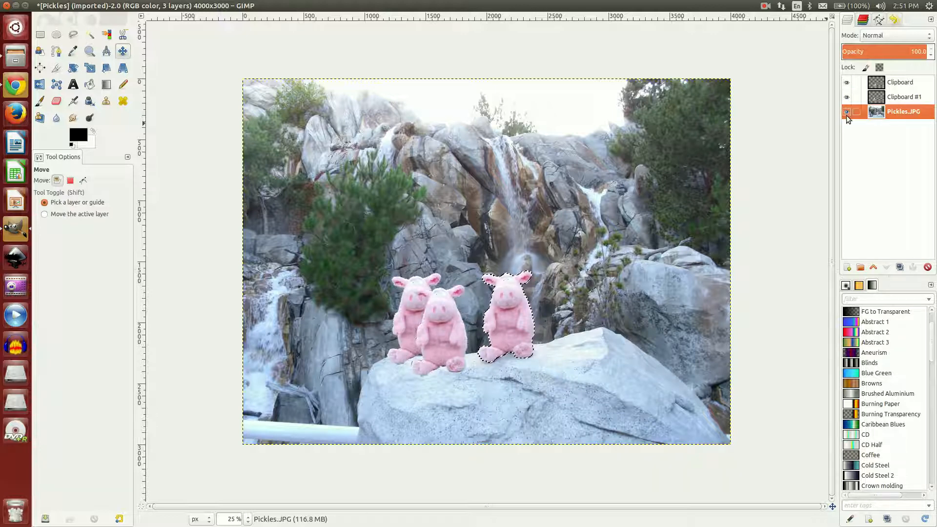
click(846, 112)
click(847, 112)
- Delete the Clipboard #1 layer and restore it by going back to the preceding state in the undo history
click(897, 97)
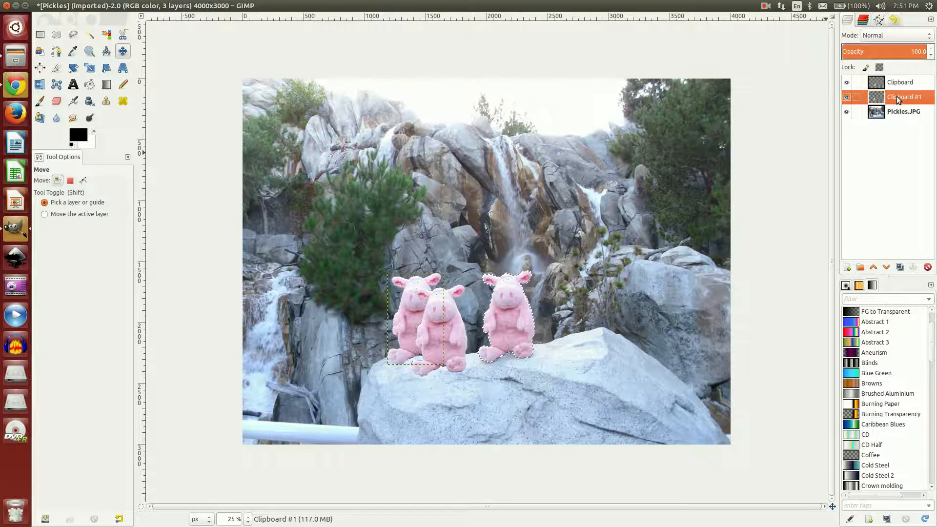
drag(897, 98, 927, 267)
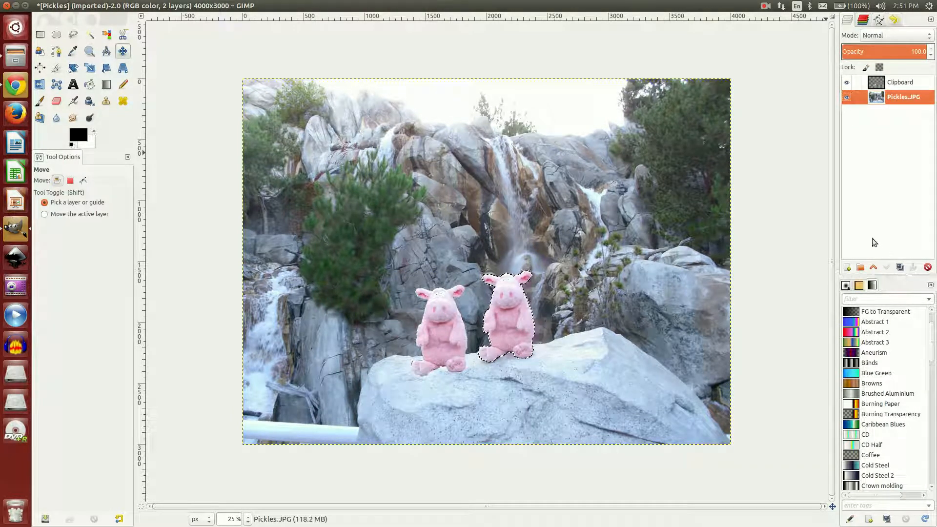
click(894, 21)
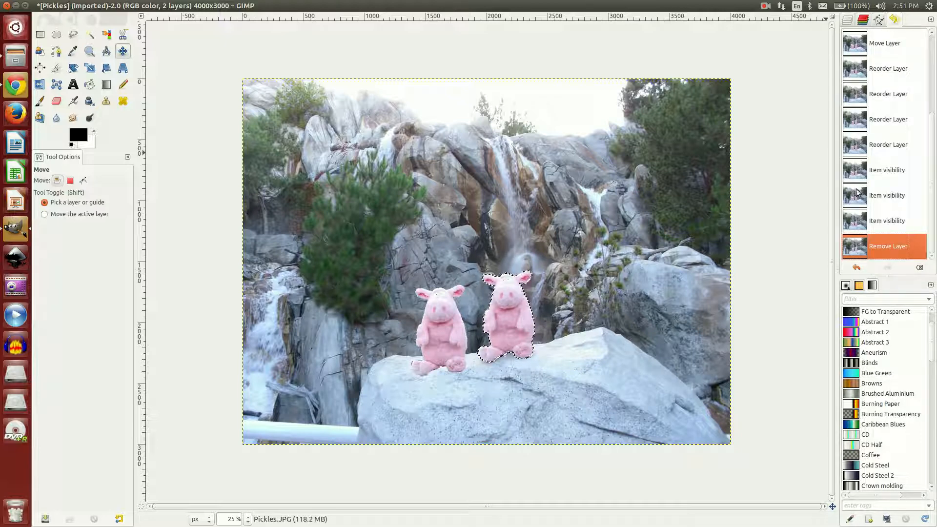
click(890, 223)
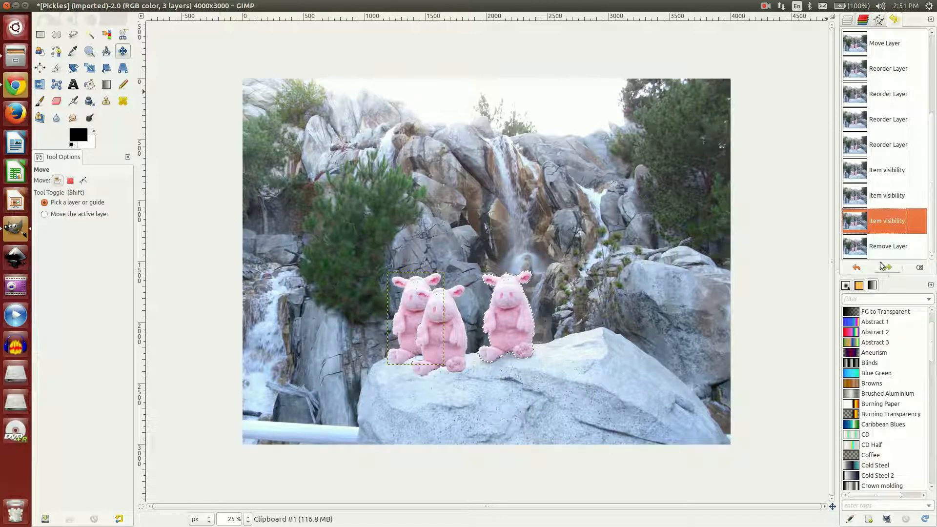
click(847, 20)
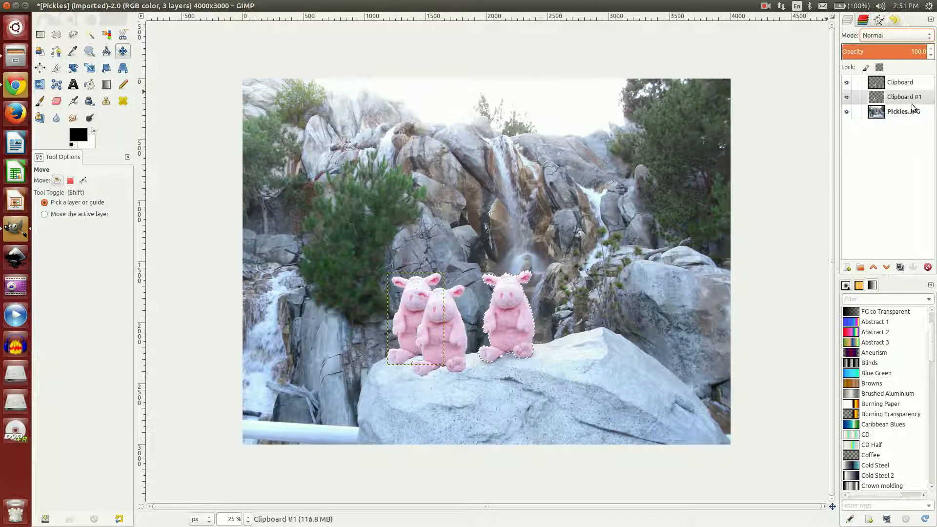